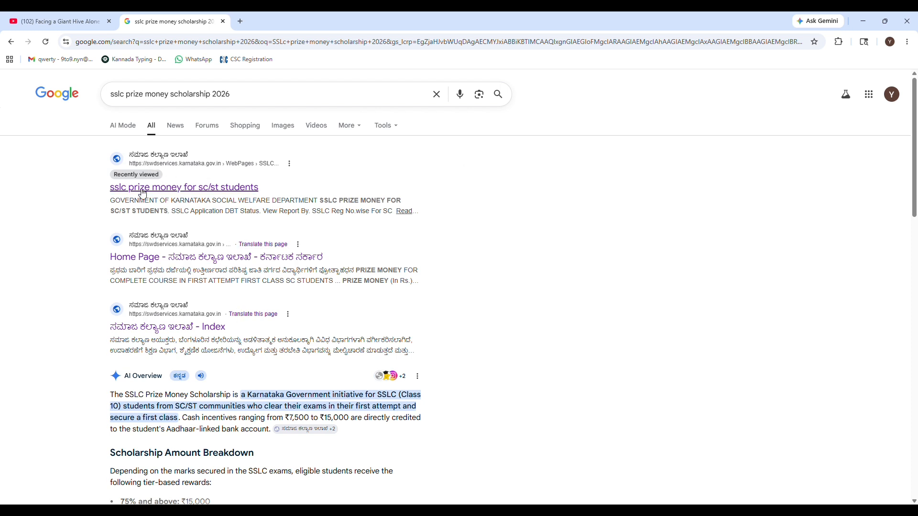
From the 'sslc prize money scholarship 2026' results, open the 'ಸಮಾಜ ಕಲ್ಯಾಣ ಇಲಾಖೆ - Index' site
scroll(204, 191, down, 1)
scroll(204, 192, down, 2)
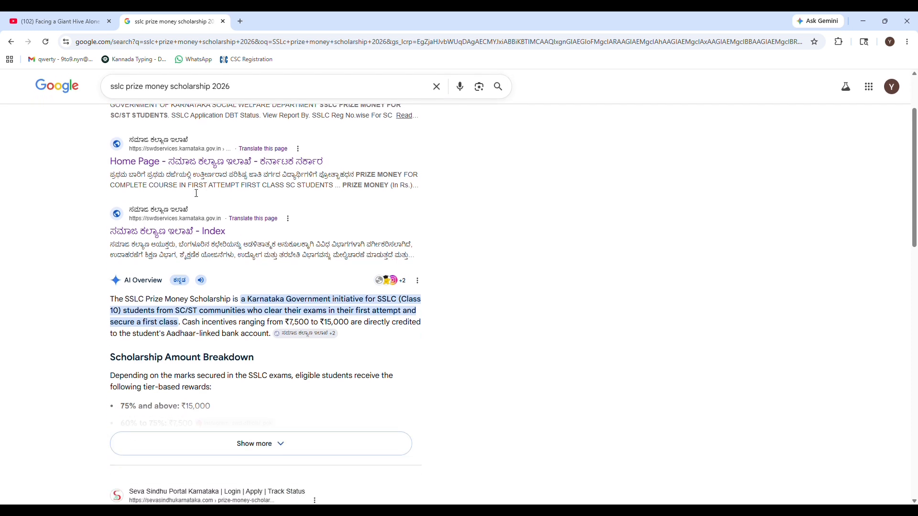
scroll(196, 192, down, 1)
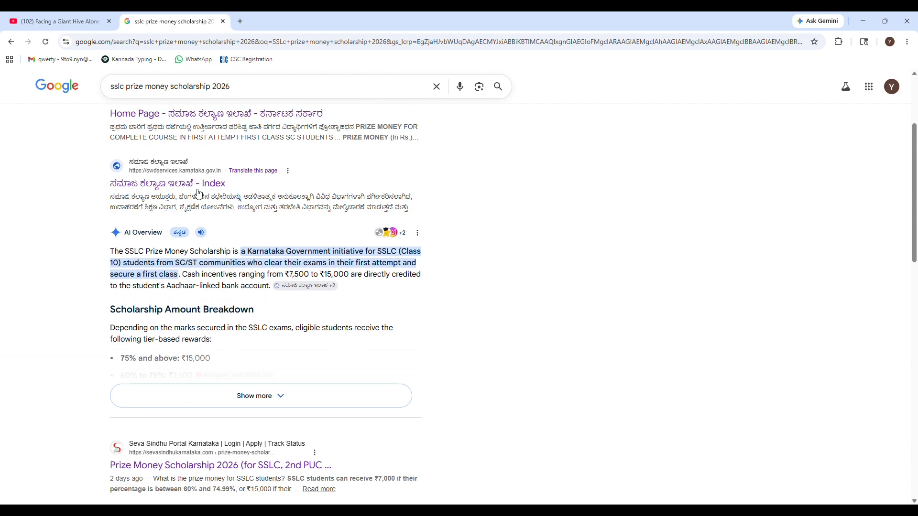
click(187, 187)
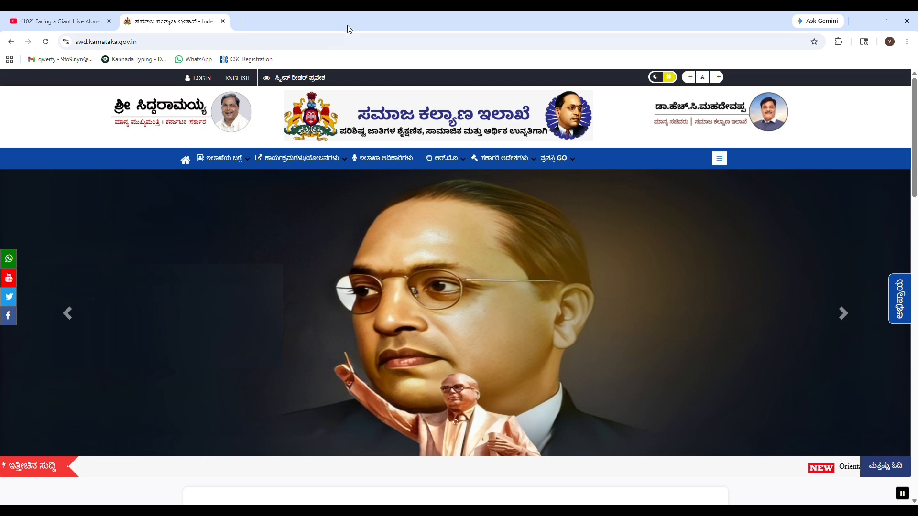
Switch the site to English and open the Prize Money scheme's Read More portal from Our Schemes
click(242, 80)
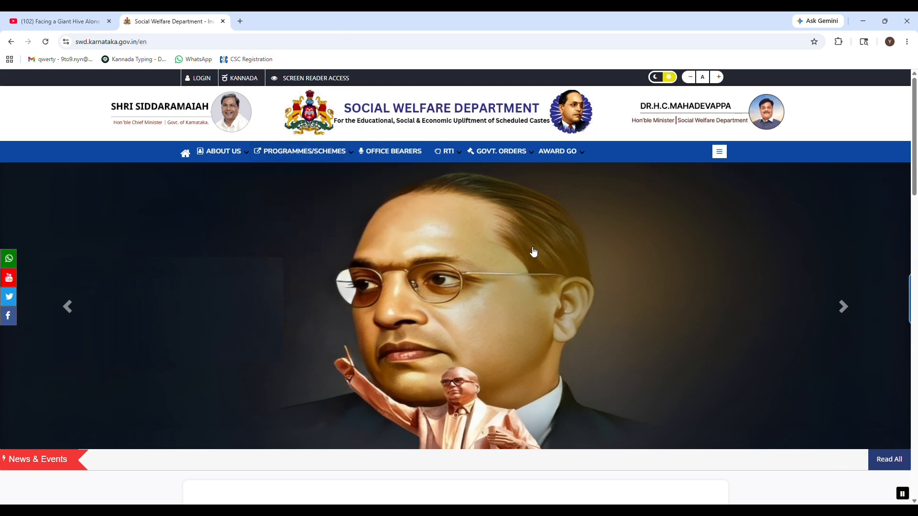
scroll(530, 253, down, 2)
scroll(530, 253, down, 7)
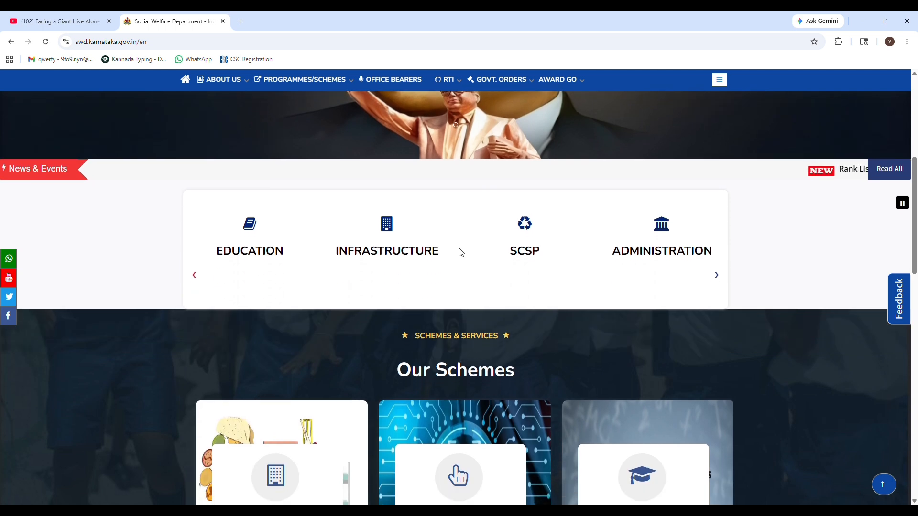
scroll(457, 247, down, 1)
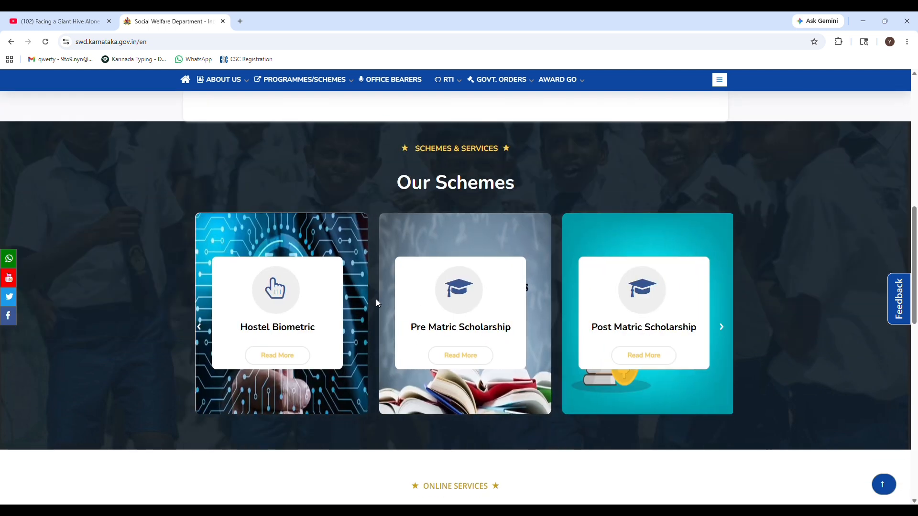
click(726, 332)
click(724, 332)
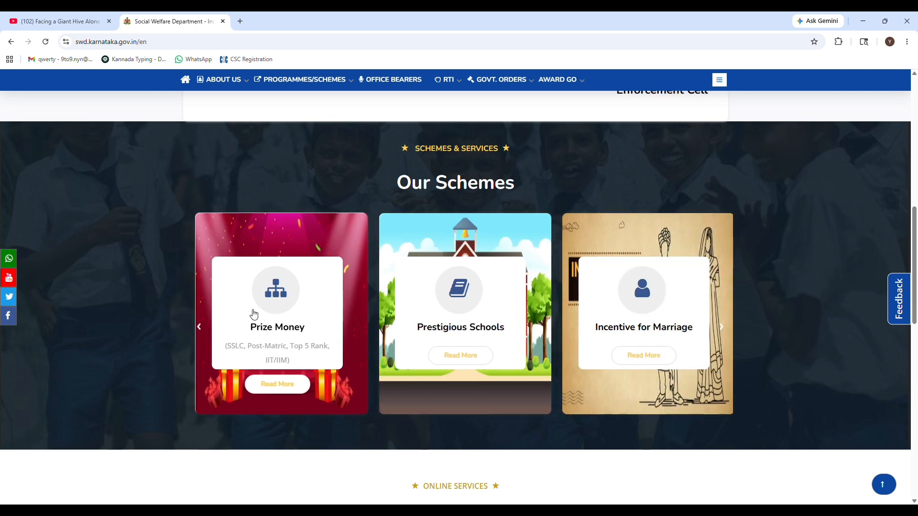
click(290, 389)
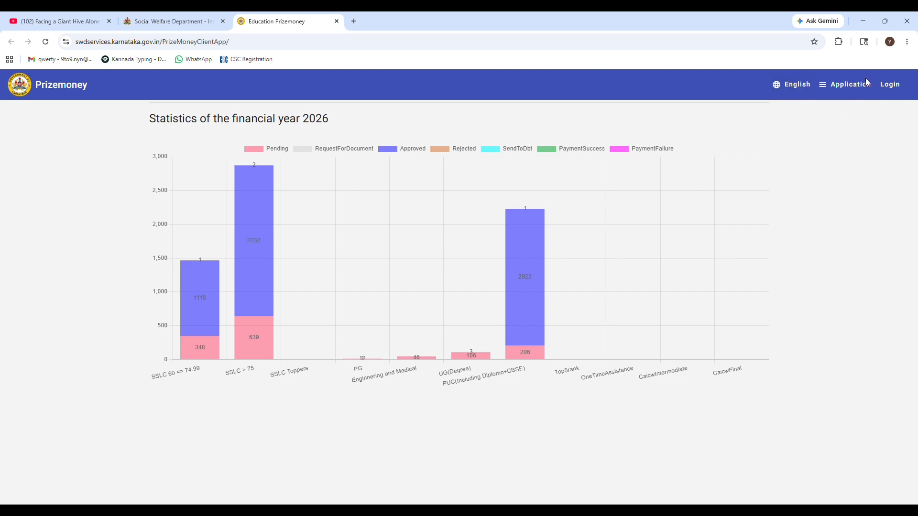
Start an Application > Register form with the SSLC scheme selected, then proceed to Aadhaar validation
click(863, 90)
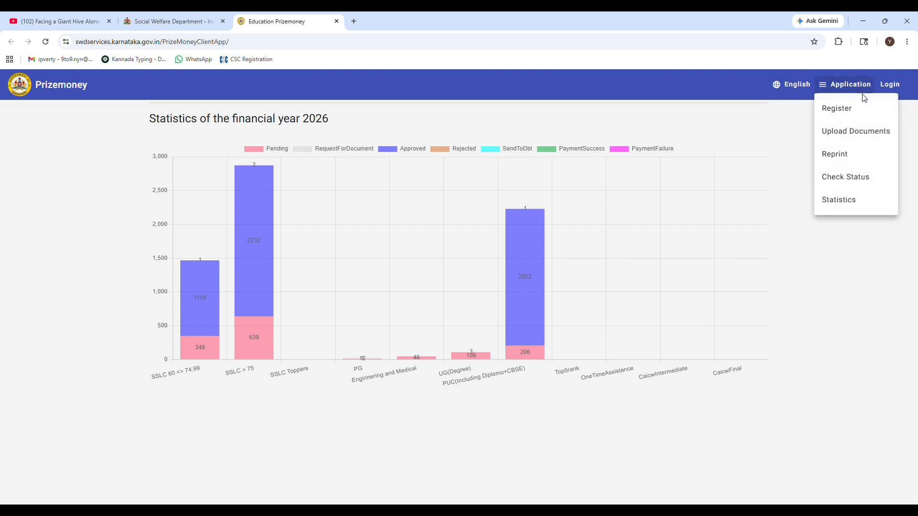
click(838, 110)
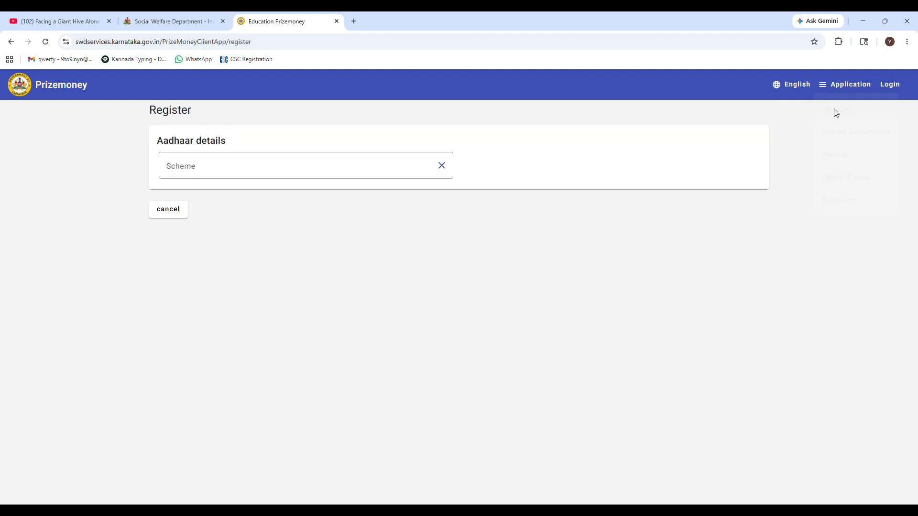
click(258, 166)
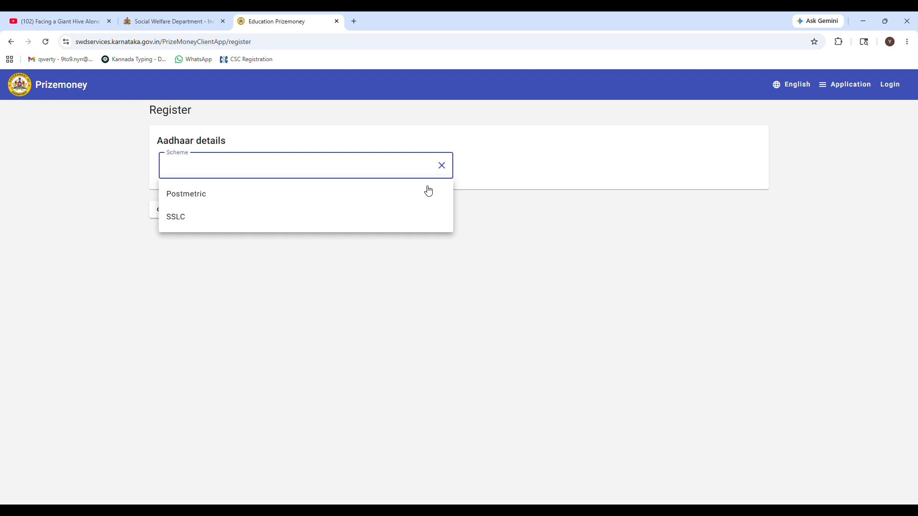
click(194, 219)
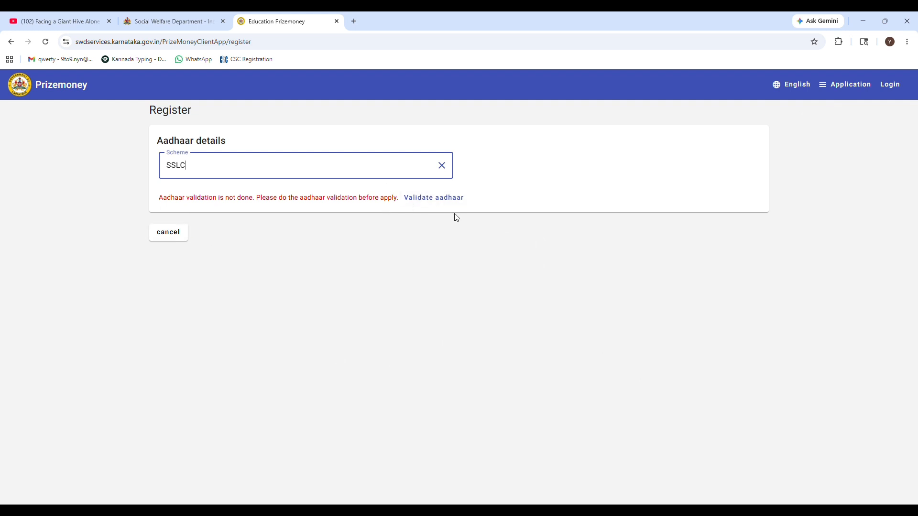
click(455, 197)
Enter the Aadhaar number, give e-KYC consent, choose OTP authentication and generate the OTP
click(205, 235)
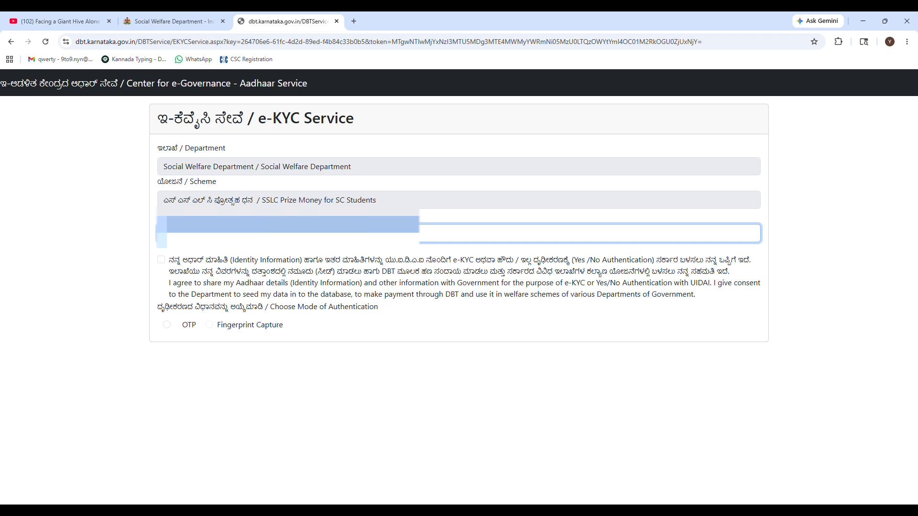
click(161, 260)
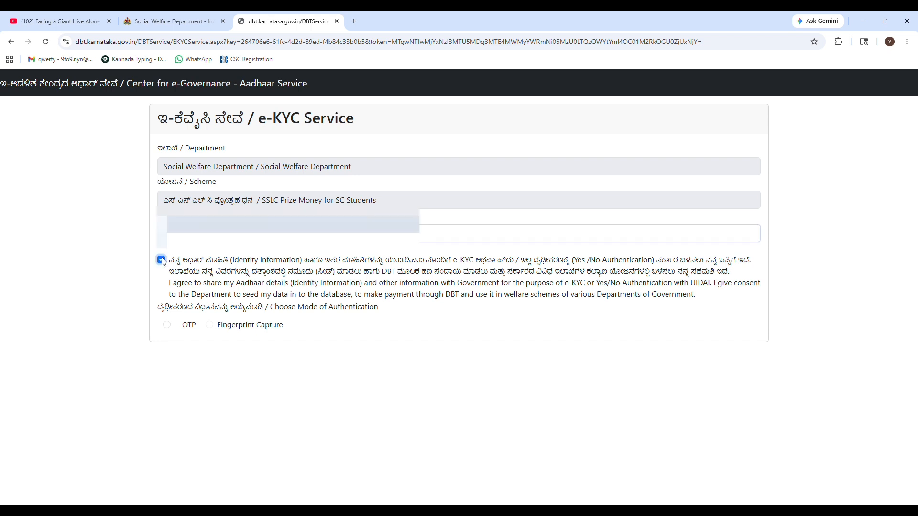
click(167, 325)
click(471, 344)
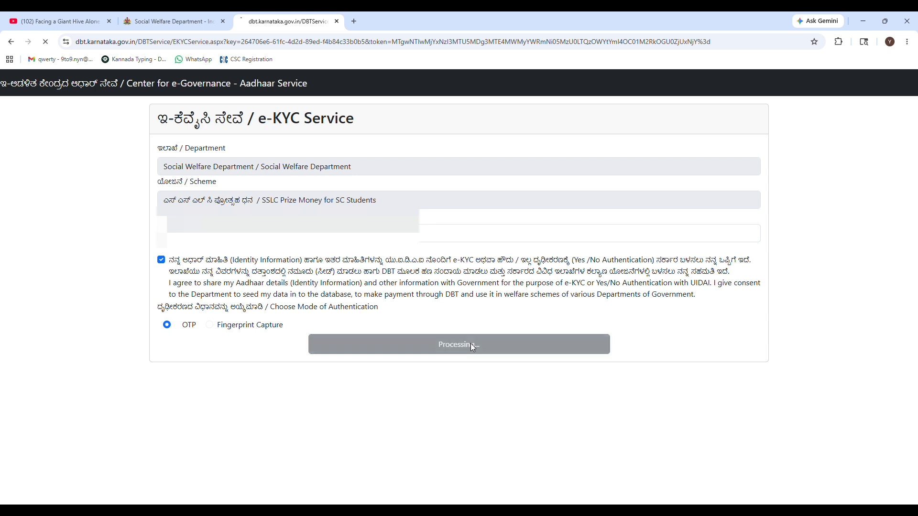
Acknowledge the OTP-sent alert, then enter and submit the received OTP
click(543, 112)
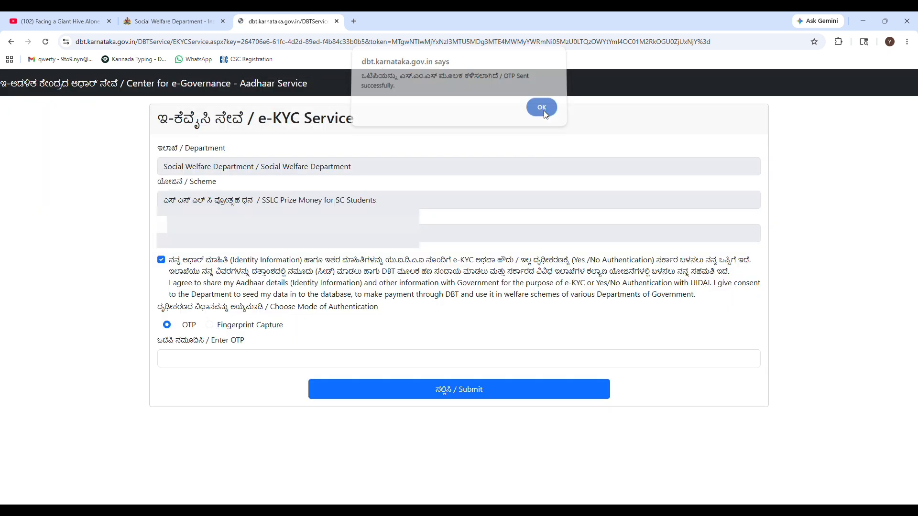
click(195, 359)
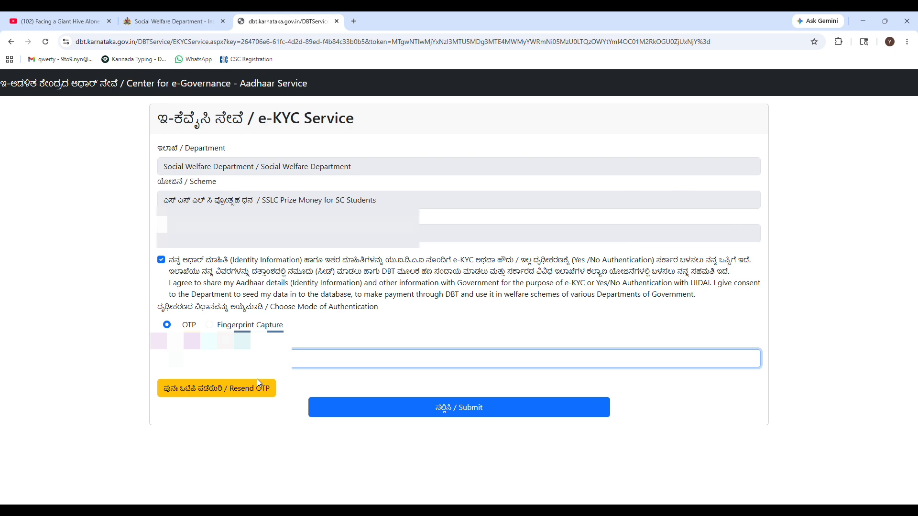
click(445, 407)
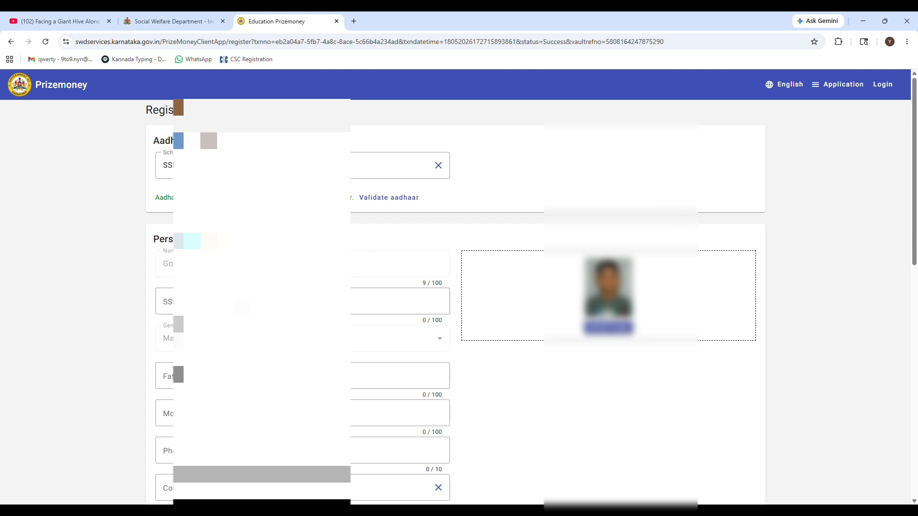
Enter the applicant's 11-character SSLC register number in the personal details form
scroll(311, 254, down, 1)
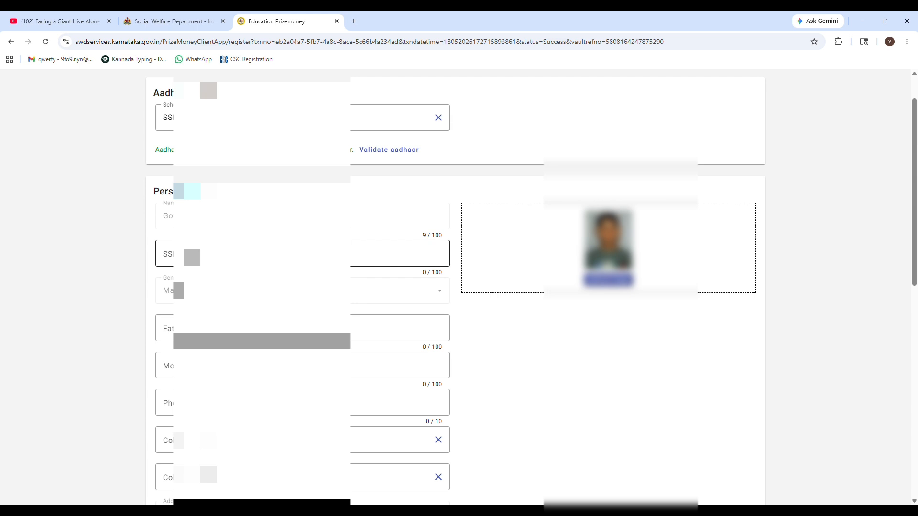
click(275, 258)
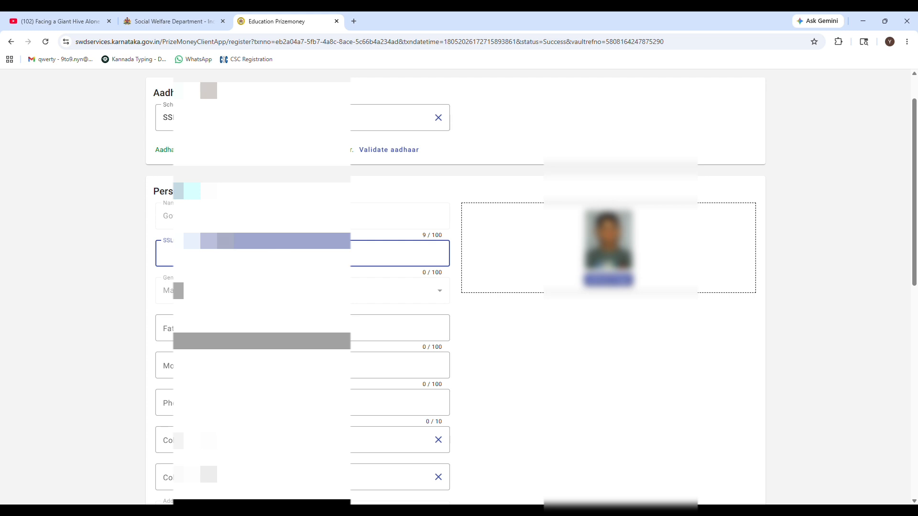
text(202)
click(308, 291)
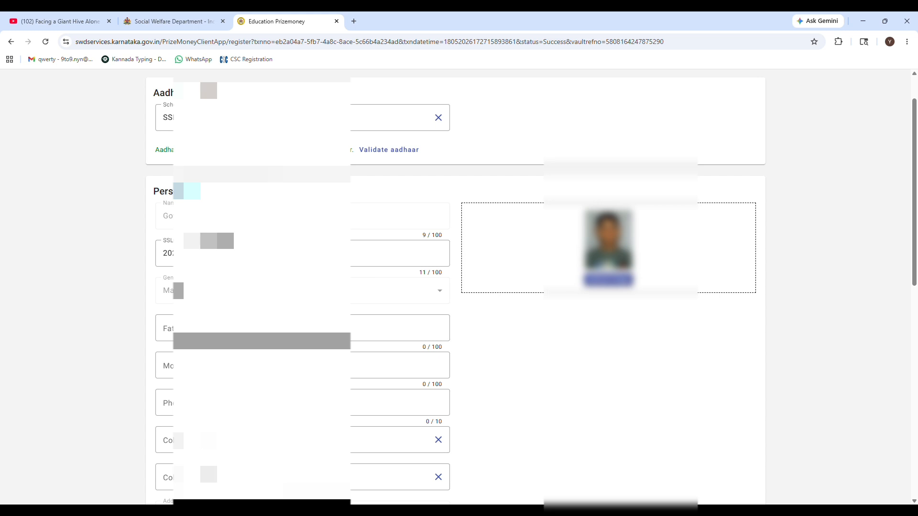
scroll(531, 286, down, 1)
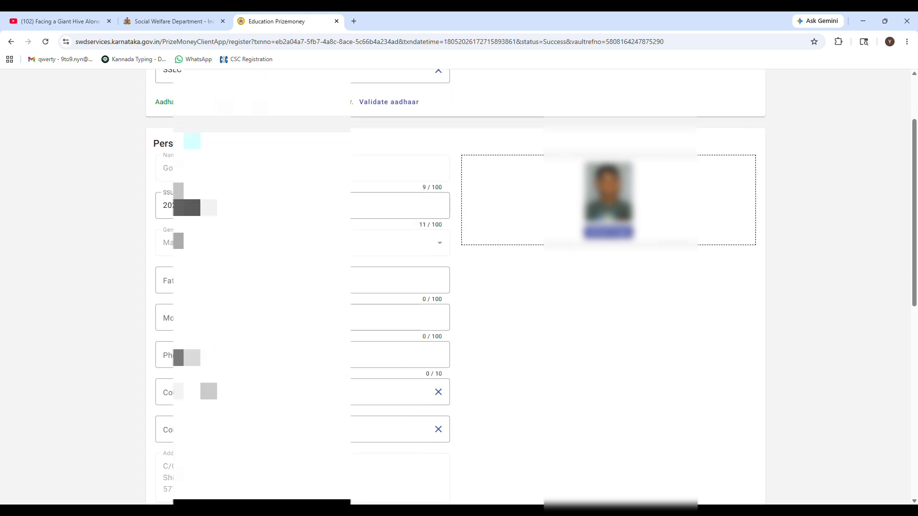
scroll(287, 267, down, 1)
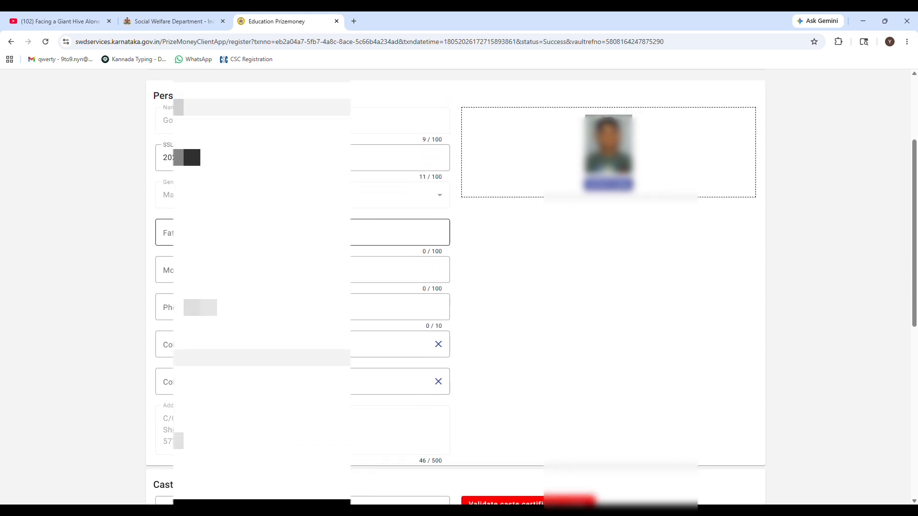
Type the father's name and mother's name, and begin the applicant's phone number
click(267, 233)
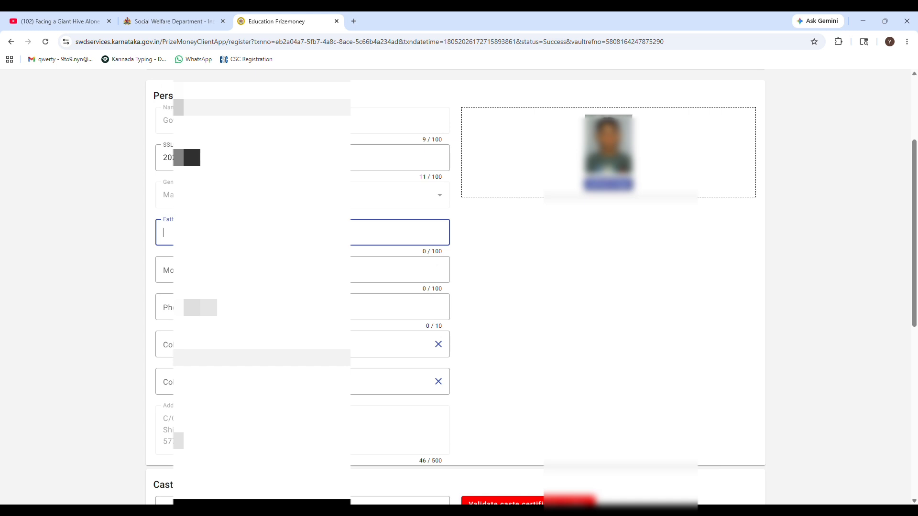
text(SAPA)
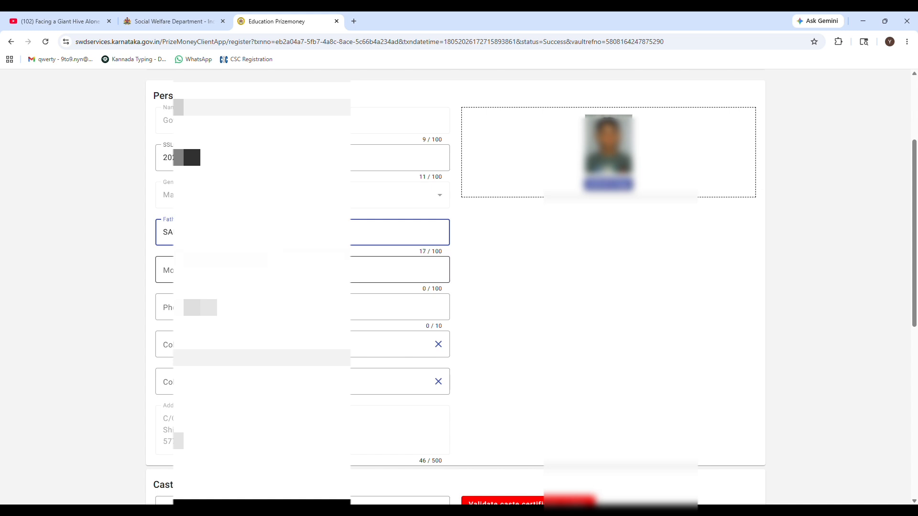
click(262, 270)
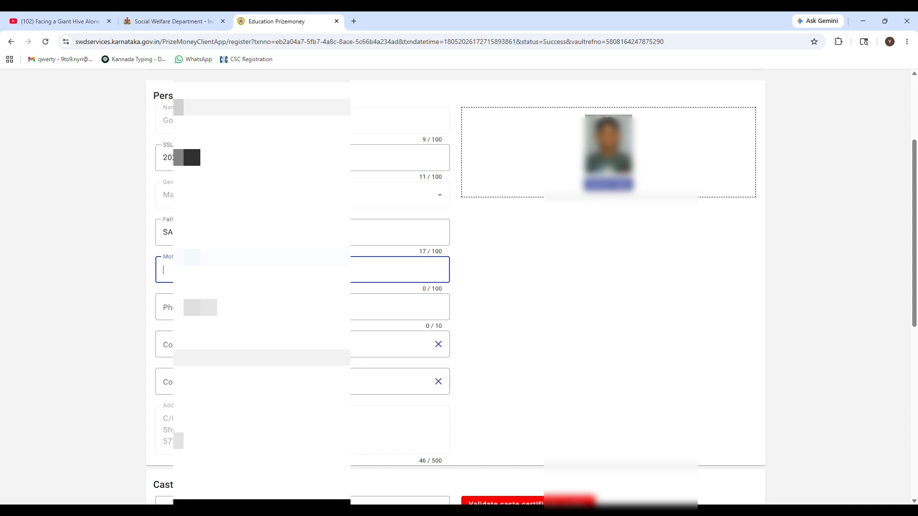
text(GO)
scroll(262, 287, down, 1)
click(262, 259)
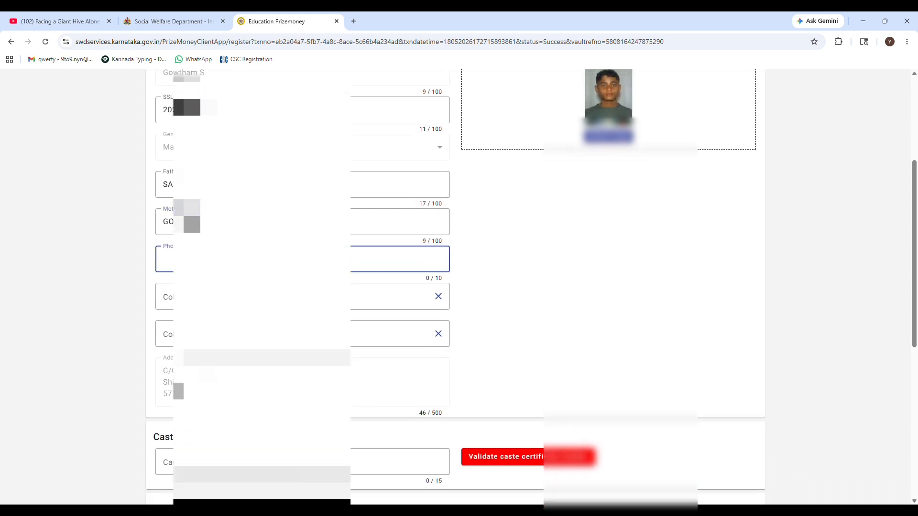
text(9980)
Browse the first college list, then close it without choosing
click(262, 296)
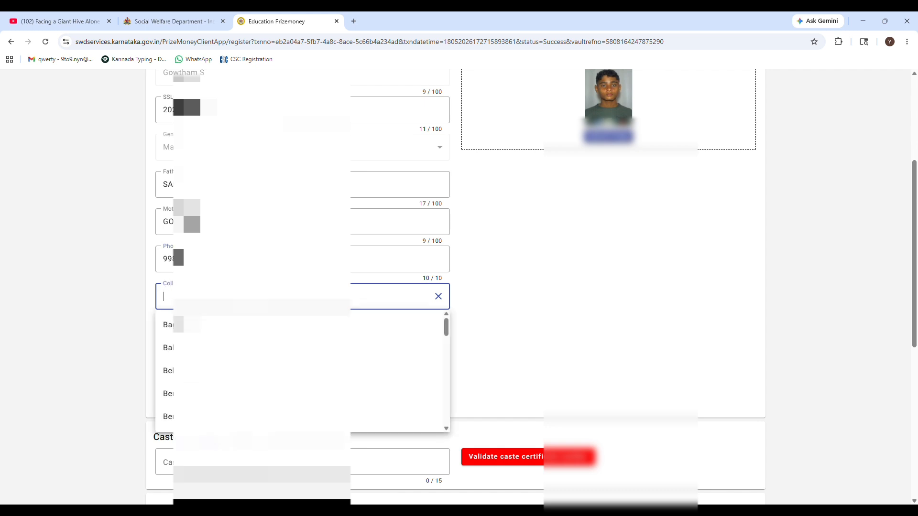
scroll(262, 326, down, 1)
scroll(302, 364, down, 2)
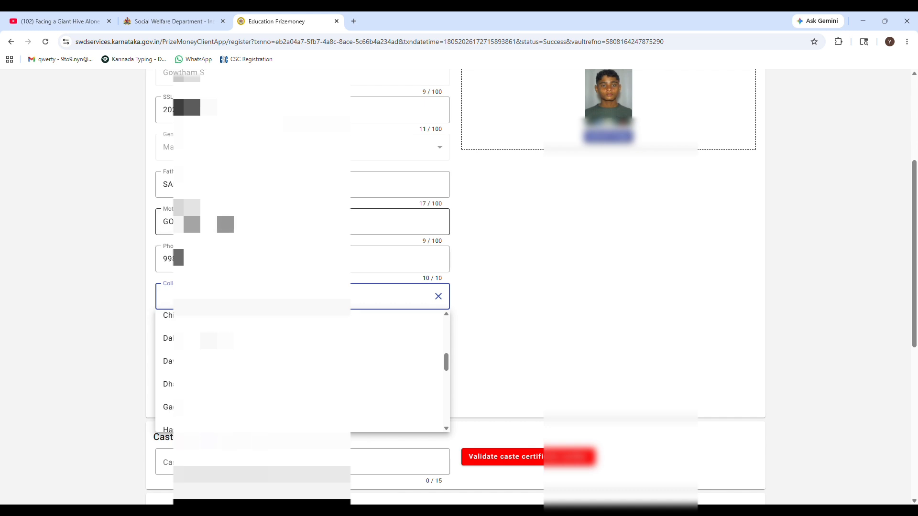
click(225, 223)
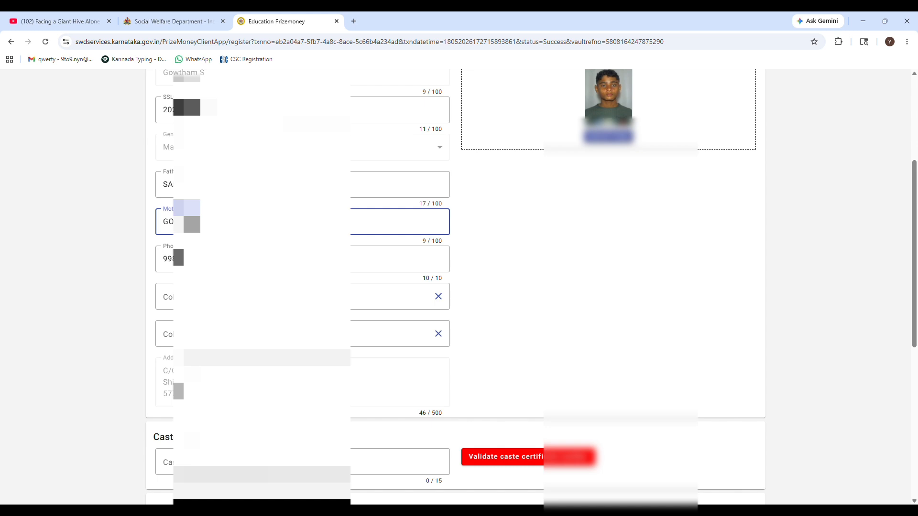
Pick the college district from the first list and the first option as college taluk
click(231, 297)
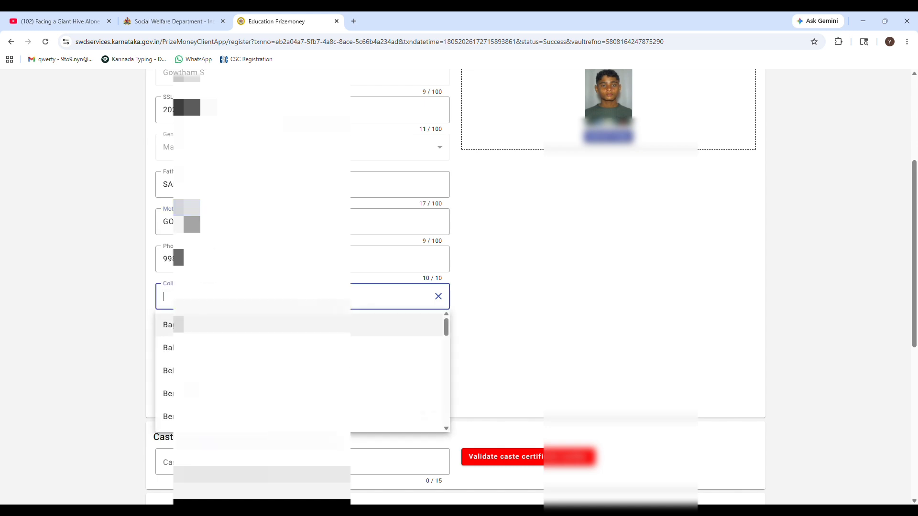
scroll(301, 371, down, 5)
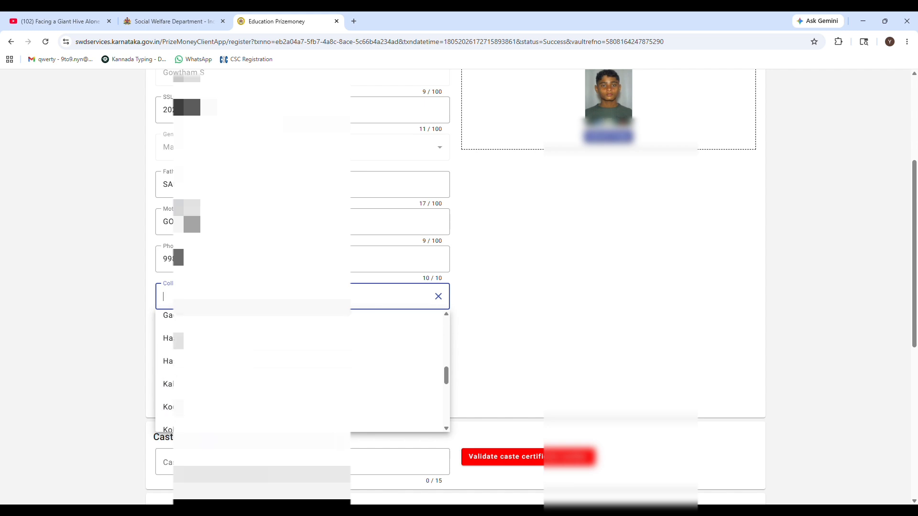
scroll(301, 371, up, 5)
scroll(301, 371, down, 3)
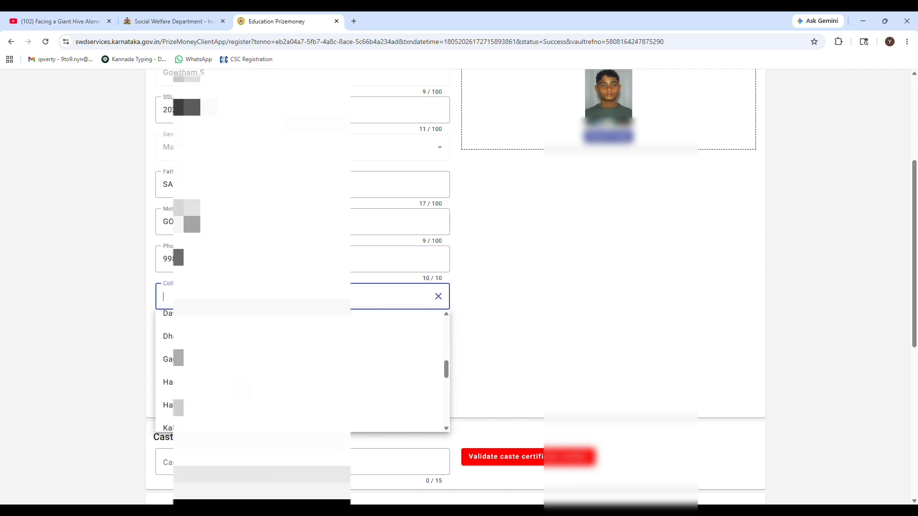
scroll(243, 392, down, 10)
click(242, 350)
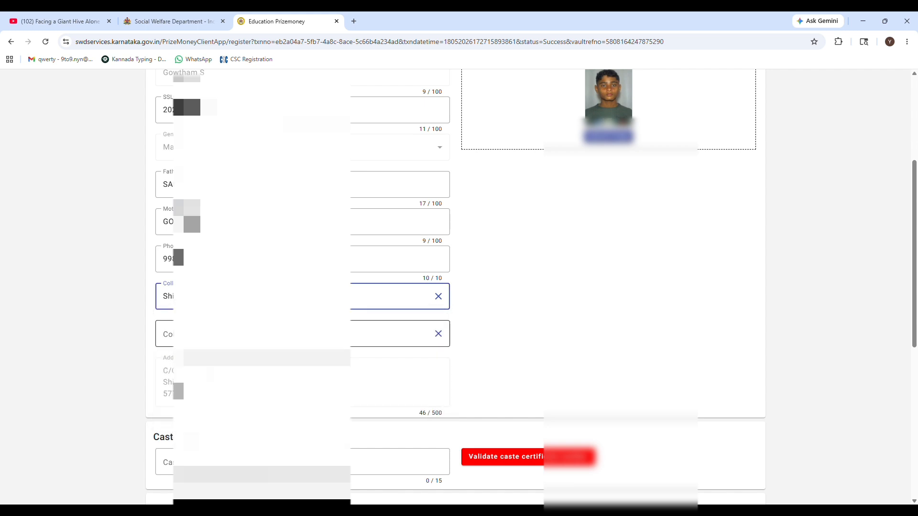
click(248, 334)
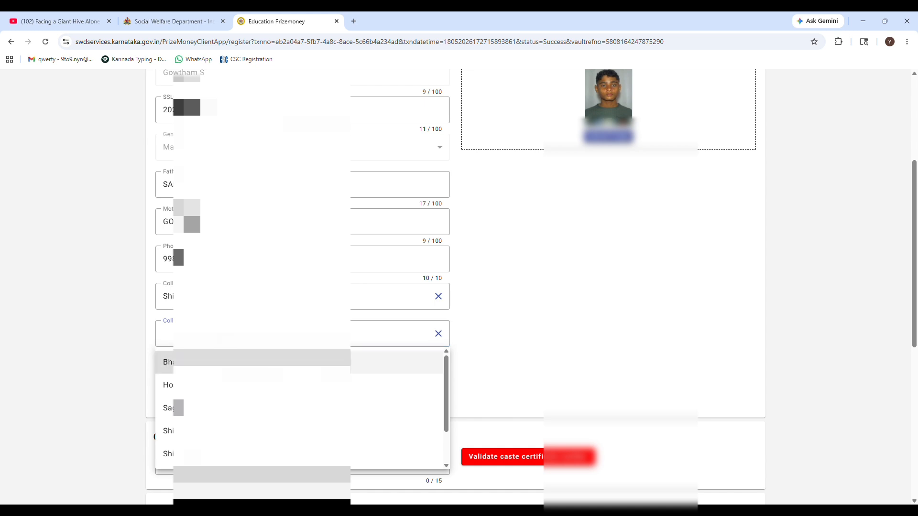
click(172, 362)
scroll(172, 359, down, 2)
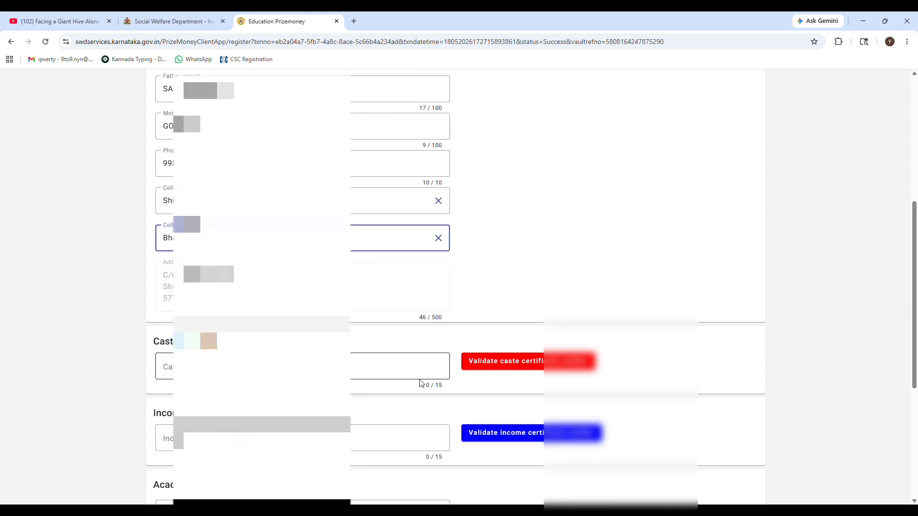
Enter the 15-character caste certificate number and validate it as a valid certificate
scroll(459, 287, down, 1)
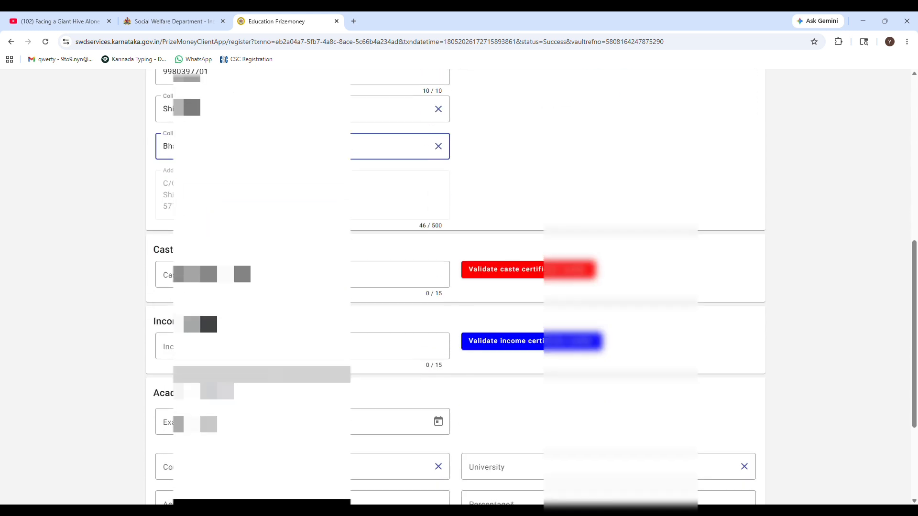
scroll(459, 287, up, 2)
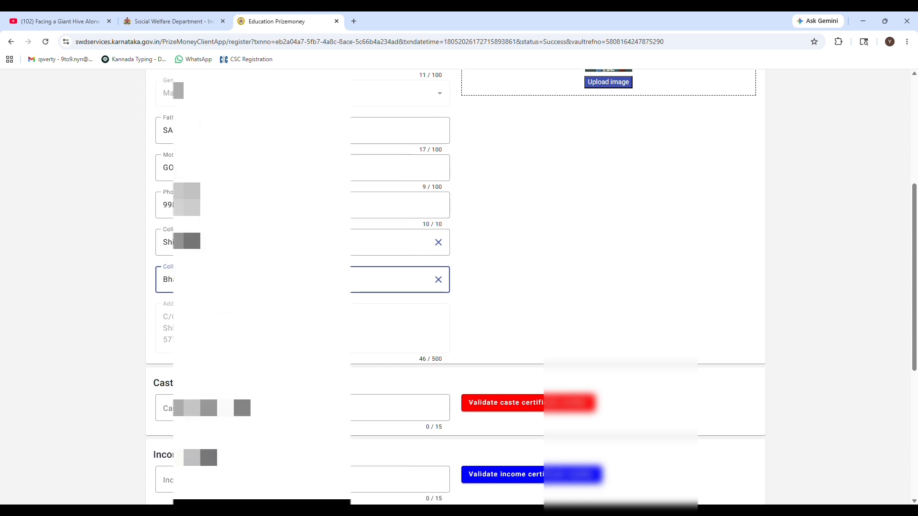
scroll(459, 287, down, 2)
scroll(459, 287, up, 3)
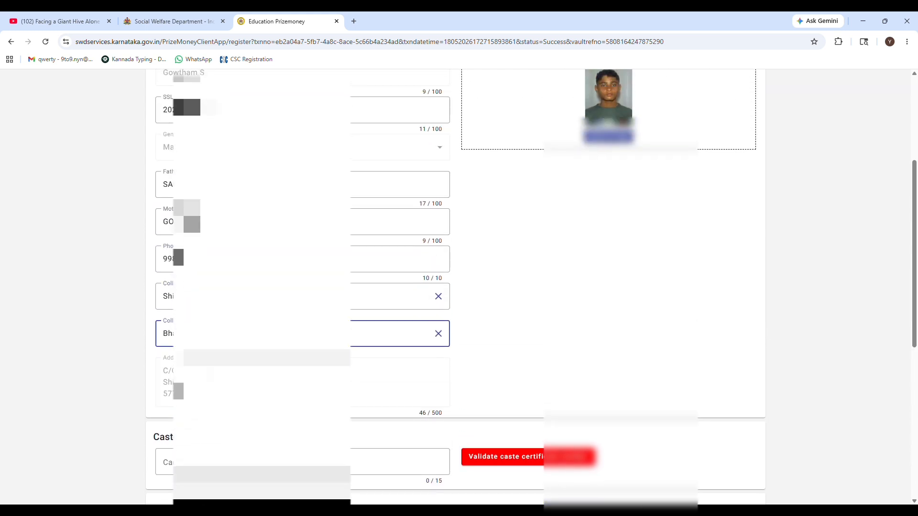
scroll(543, 371, down, 2)
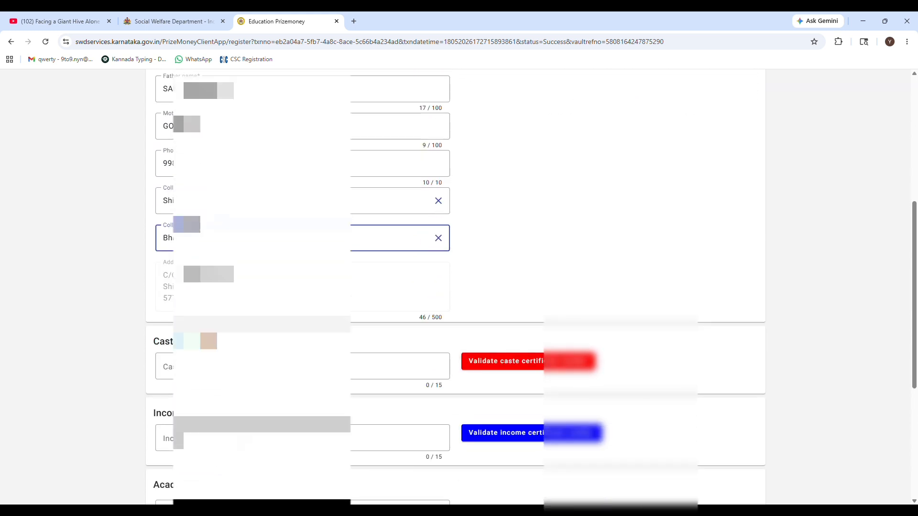
click(382, 366)
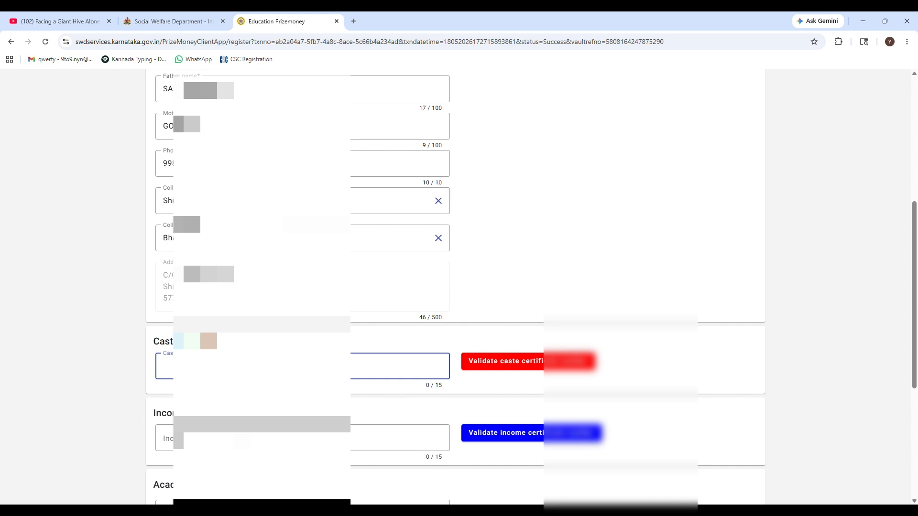
text(RD)
click(537, 364)
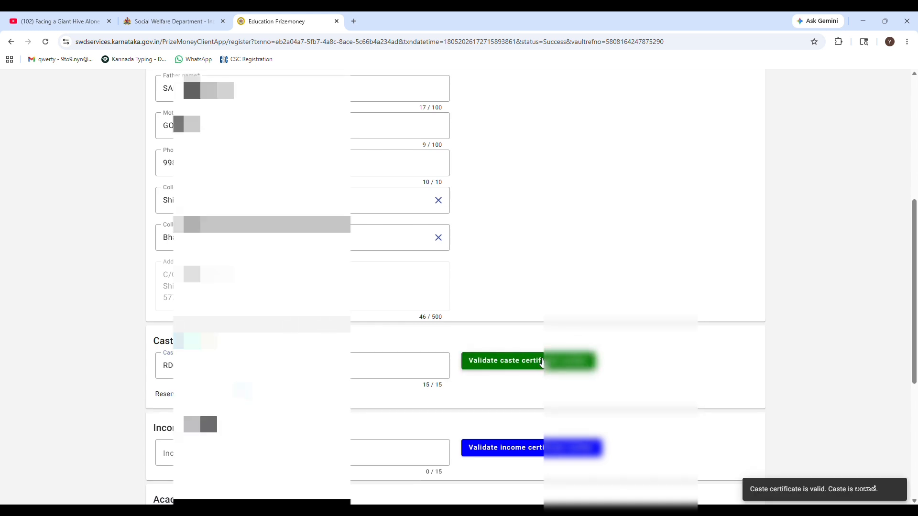
scroll(418, 322, down, 2)
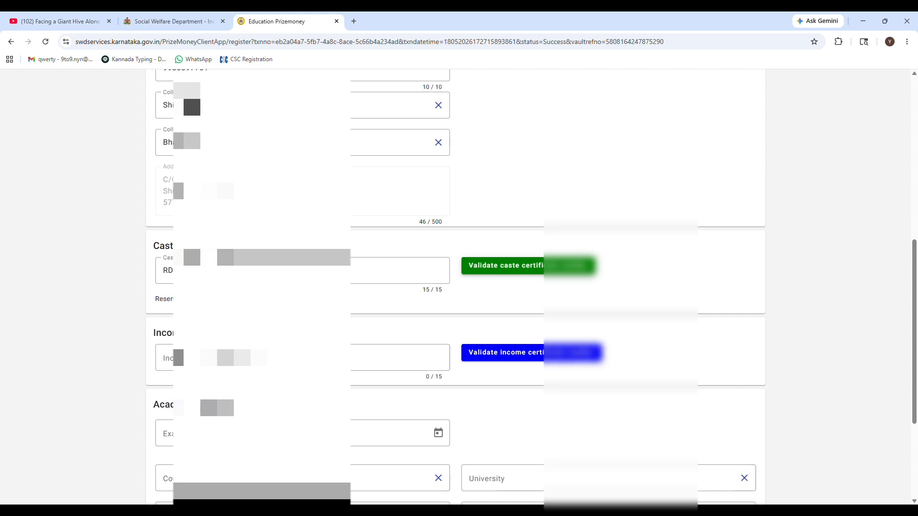
Enter and validate the income certificate number (annual income 40,000.00), then start the exam date
click(268, 357)
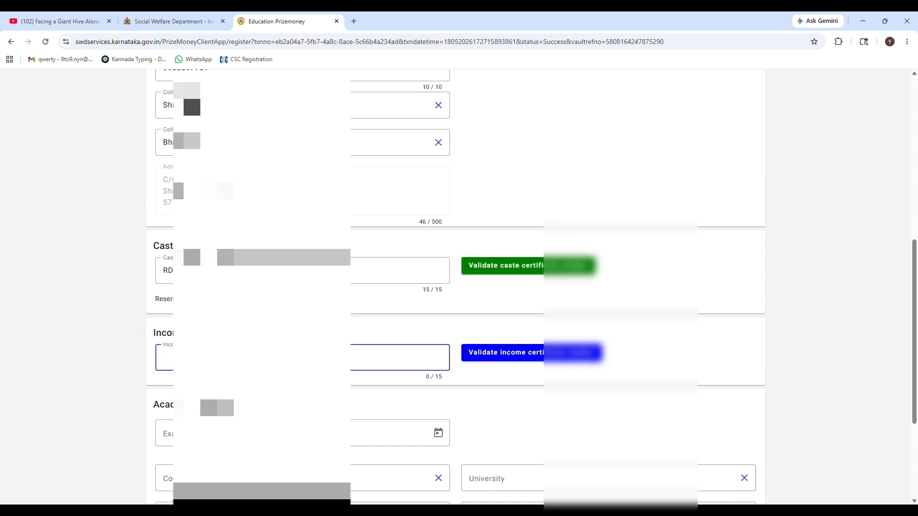
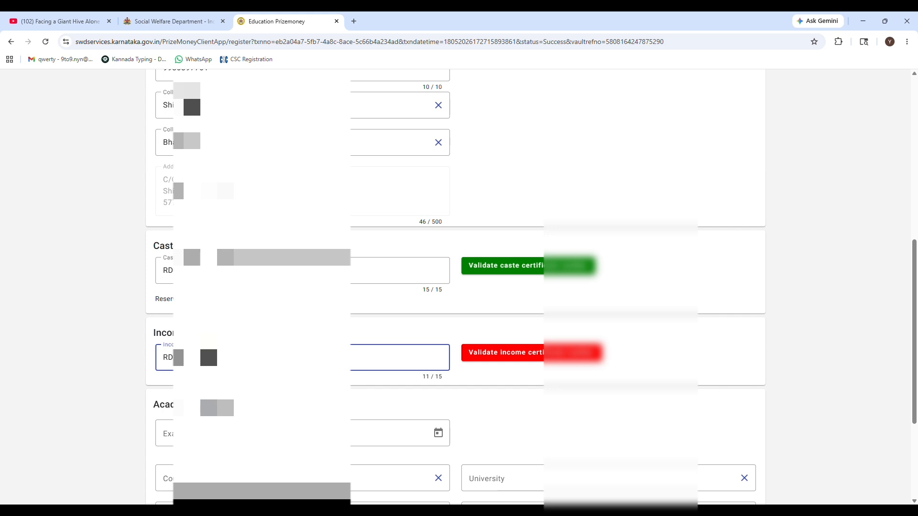
click(550, 357)
scroll(803, 480, down, 1)
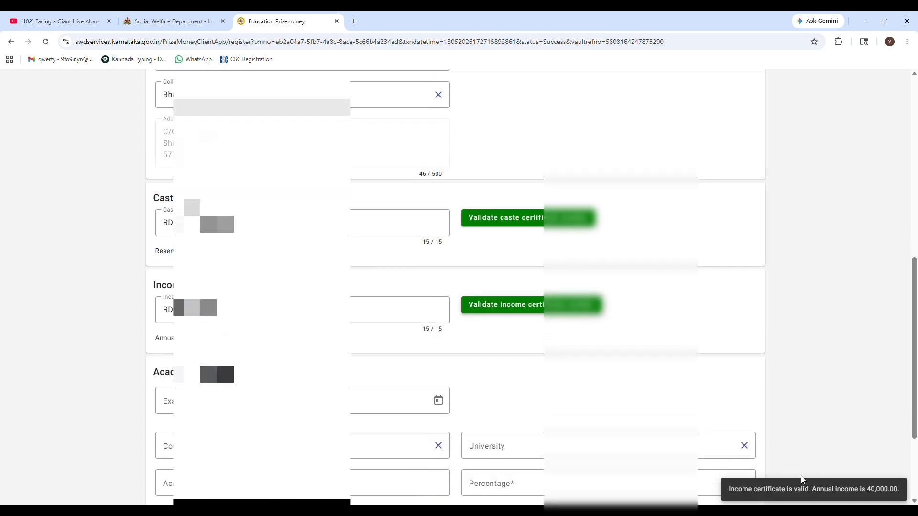
scroll(803, 479, down, 1)
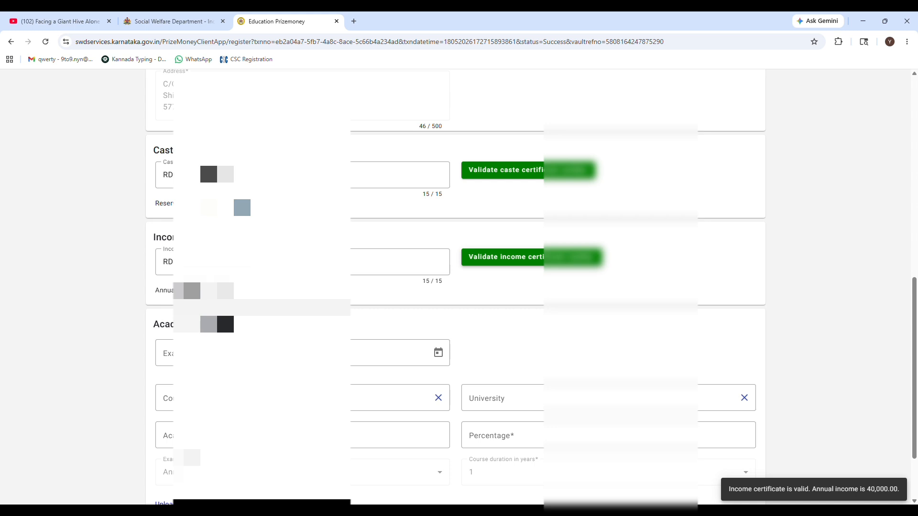
scroll(262, 306, down, 1)
click(262, 305)
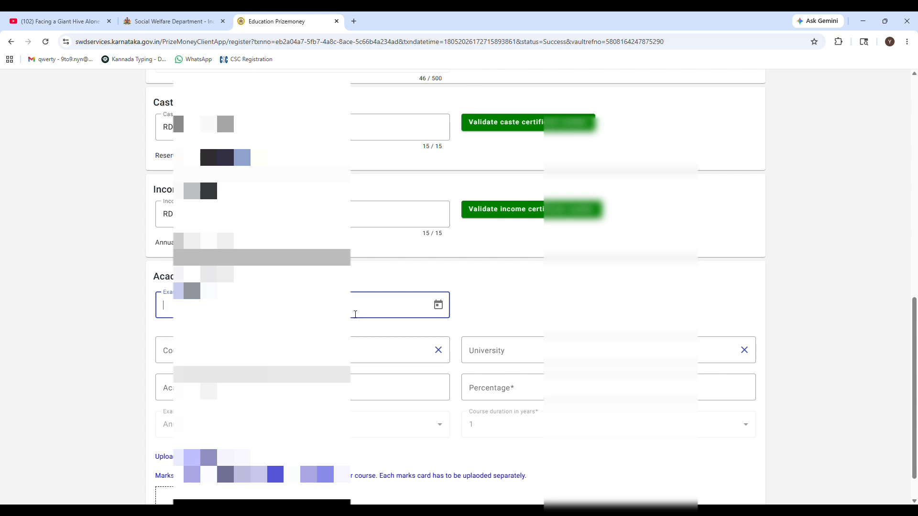
Set the exam date to 23 April using the Exam date calendar
click(438, 304)
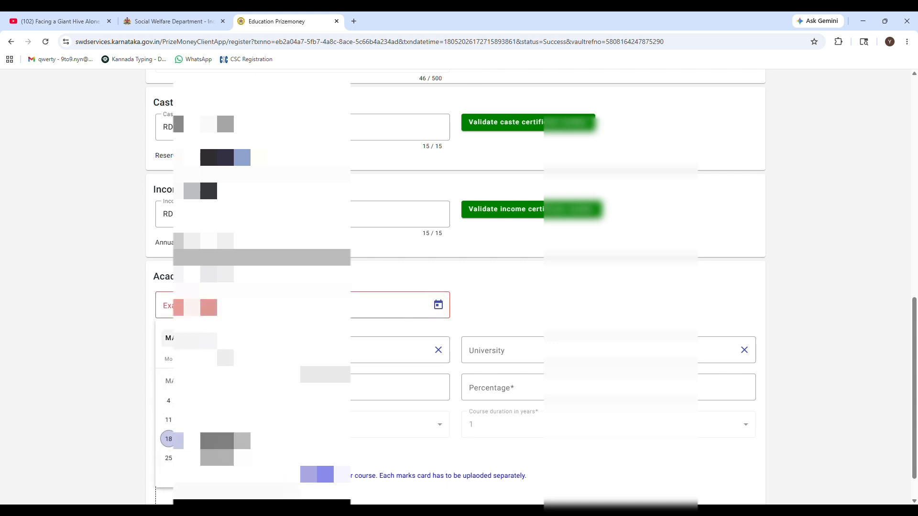
click(186, 339)
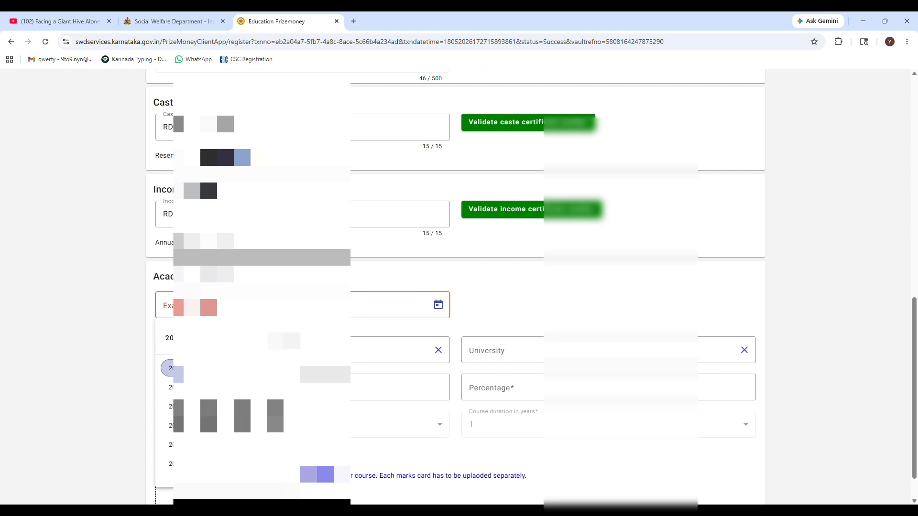
click(376, 335)
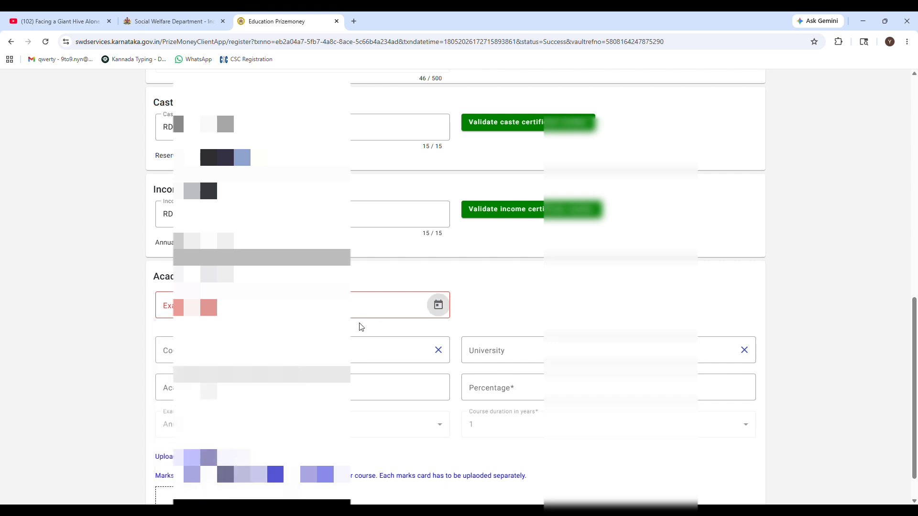
click(438, 307)
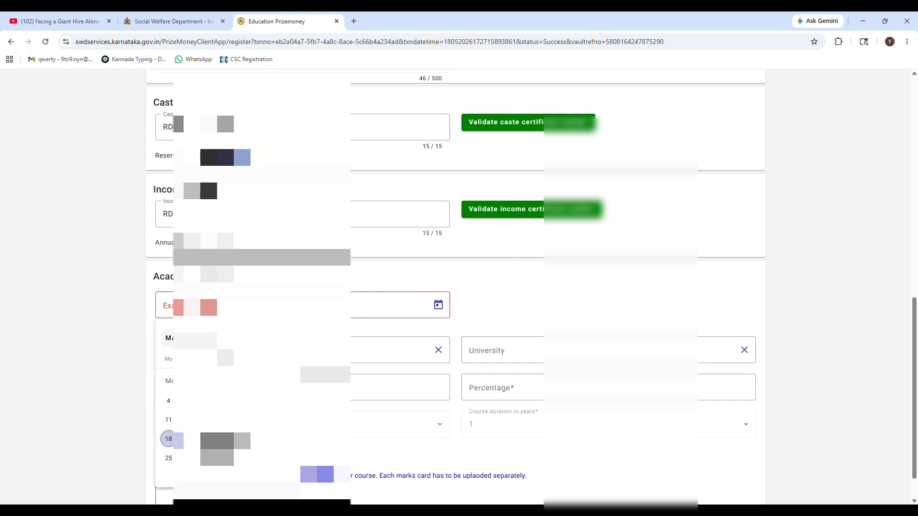
click(186, 339)
click(177, 369)
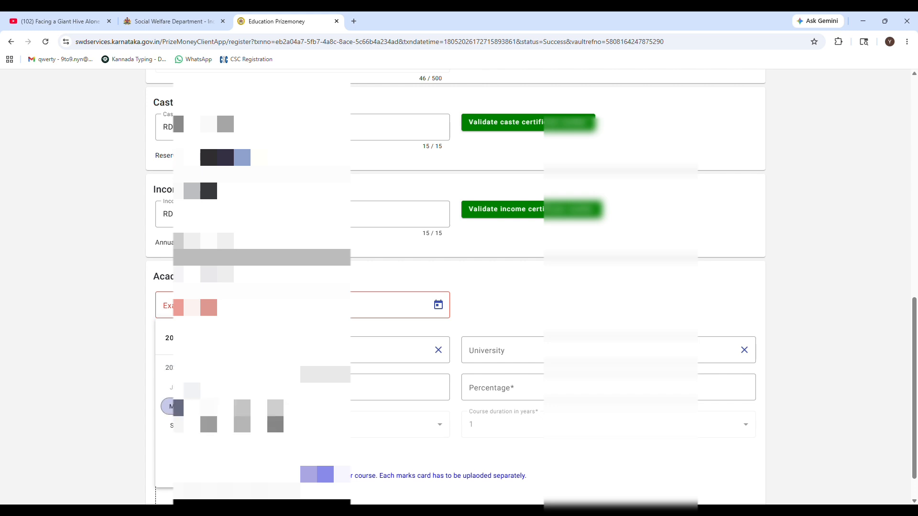
click(275, 388)
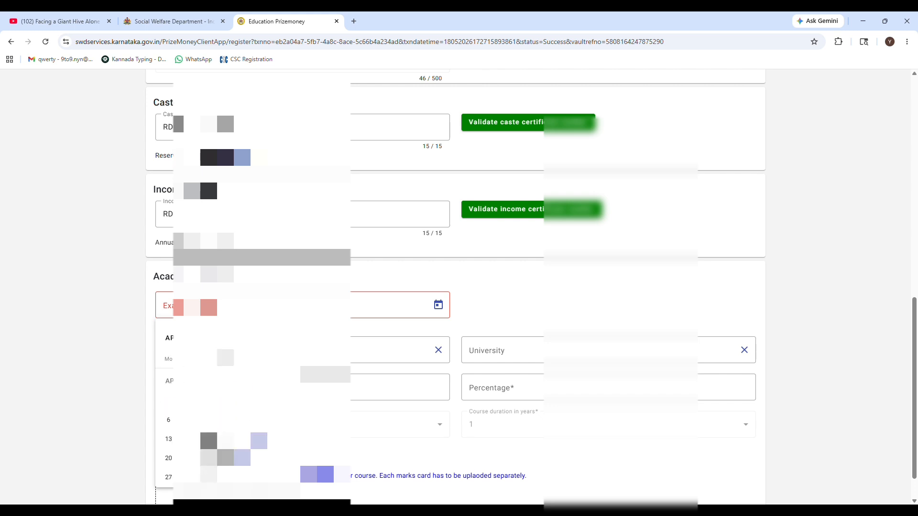
click(226, 458)
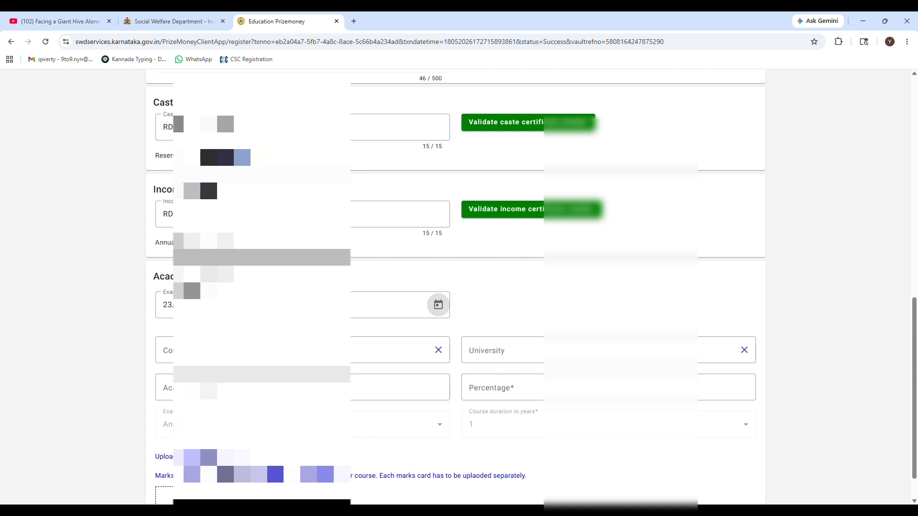
Choose SSLC as the course
click(241, 351)
click(241, 377)
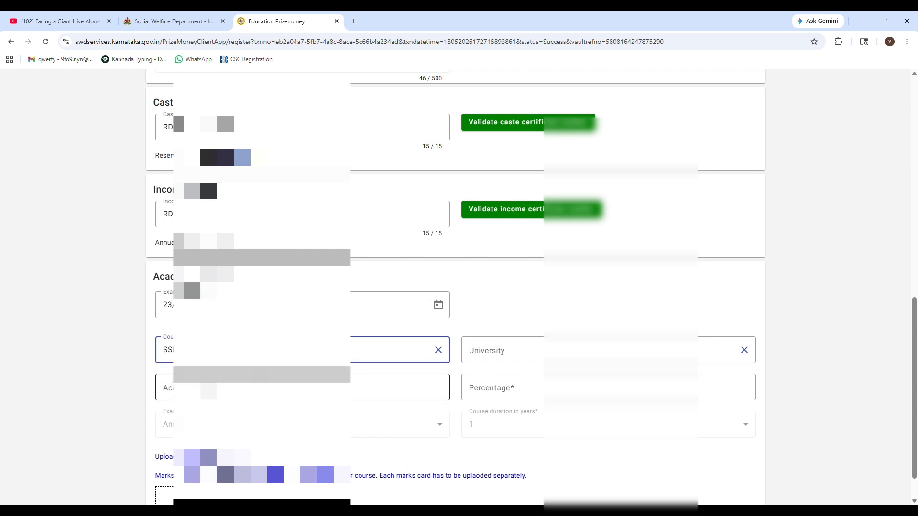
scroll(241, 377, down, 1)
click(241, 347)
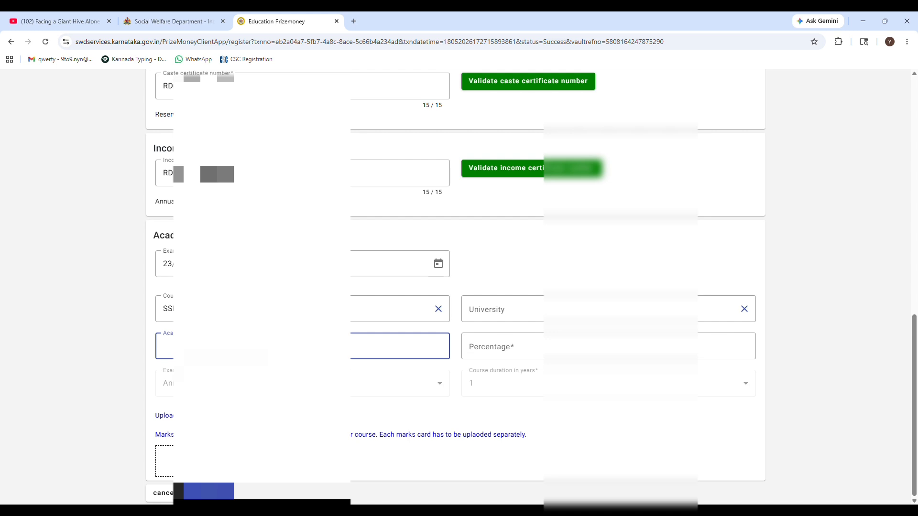
Enter the academic year and pick Karnataka Secondary Education Examination Board as university
text(202)
click(341, 415)
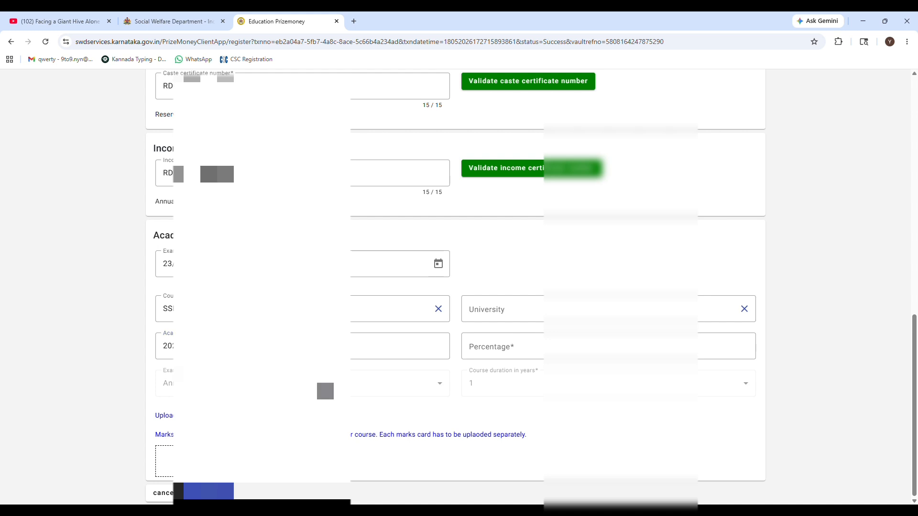
click(542, 317)
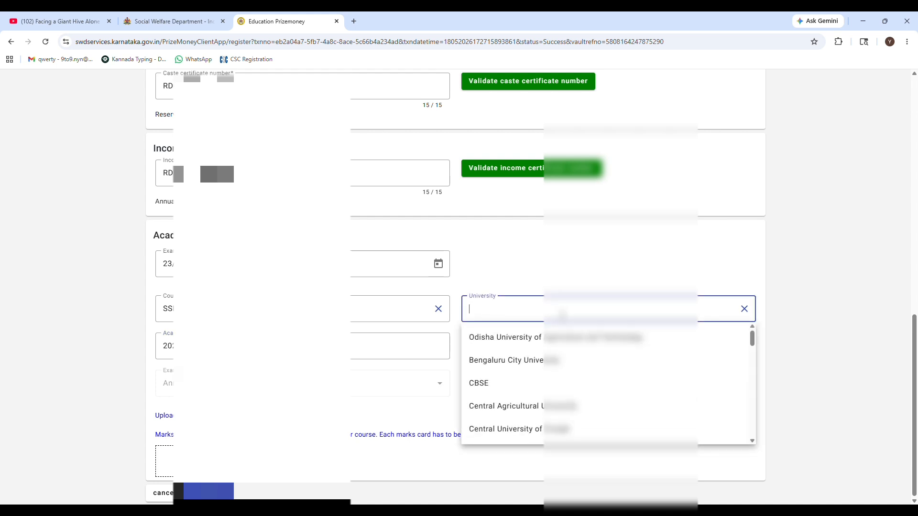
scroll(530, 404, down, 5)
scroll(528, 397, down, 3)
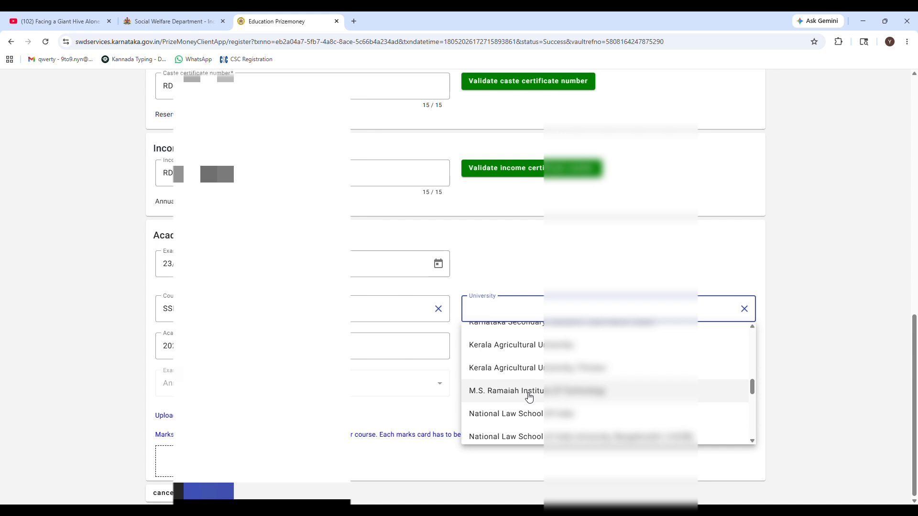
scroll(529, 397, down, 8)
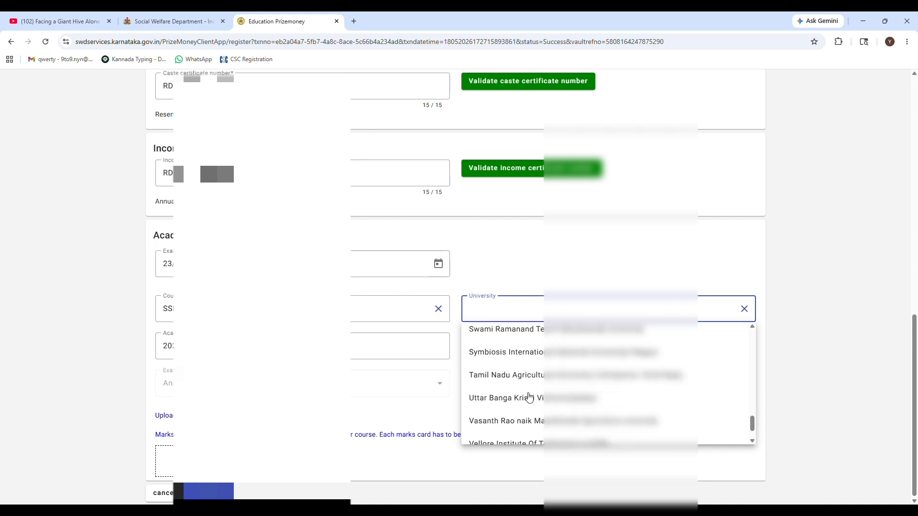
scroll(528, 396, up, 10)
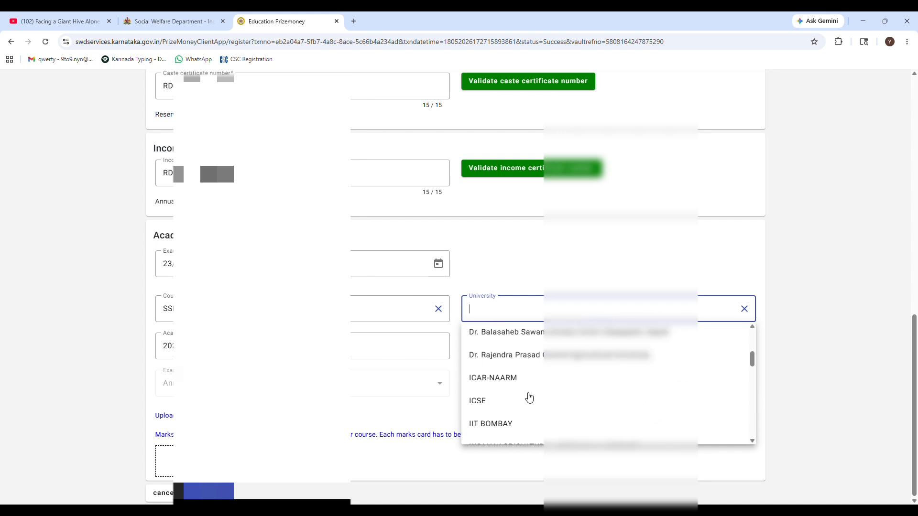
scroll(529, 397, down, 3)
scroll(529, 397, up, 3)
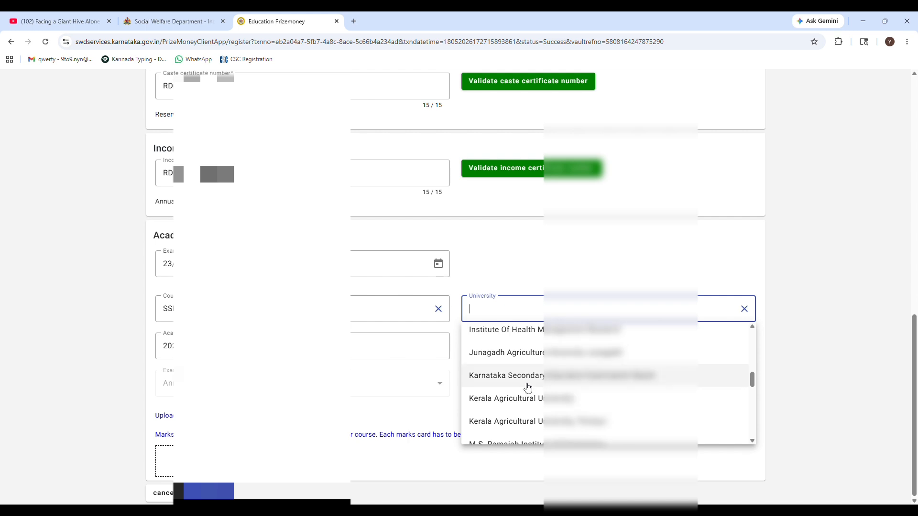
click(529, 378)
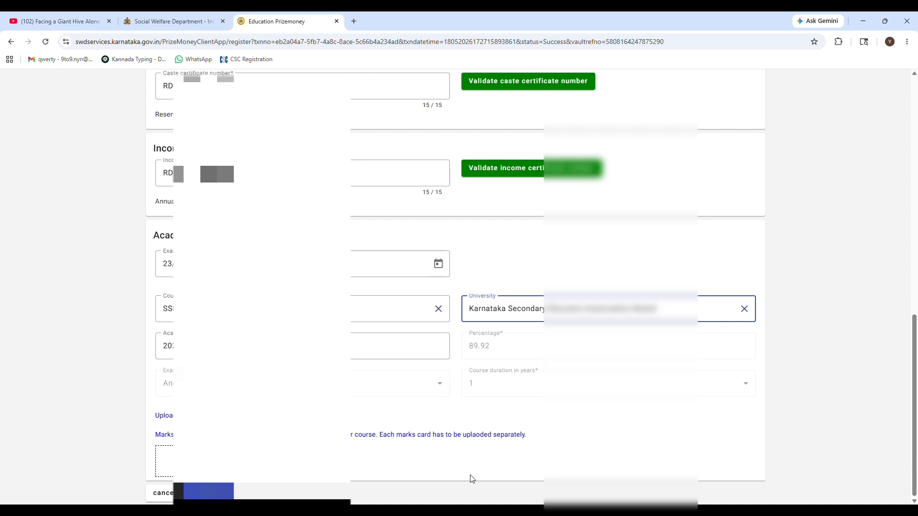
Open the file chooser for the marks card upload
click(201, 461)
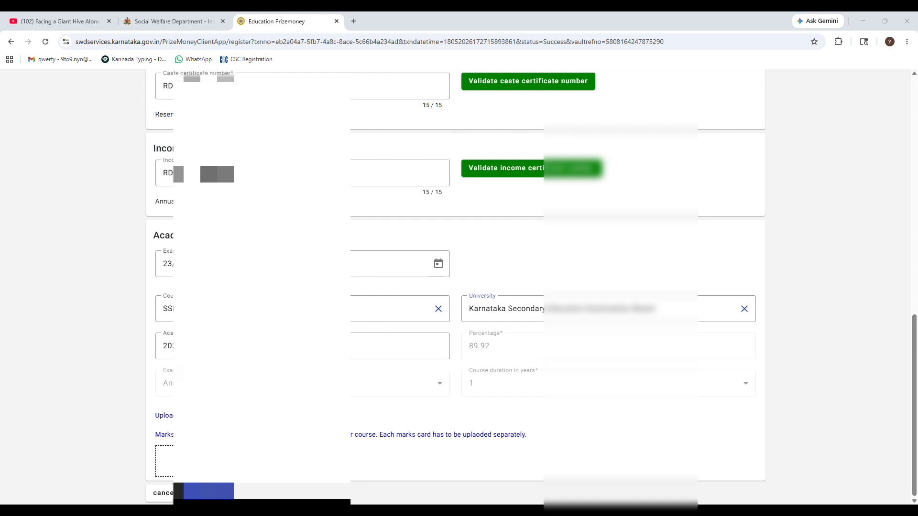
Submit the completed application form to reach the success page
click(371, 457)
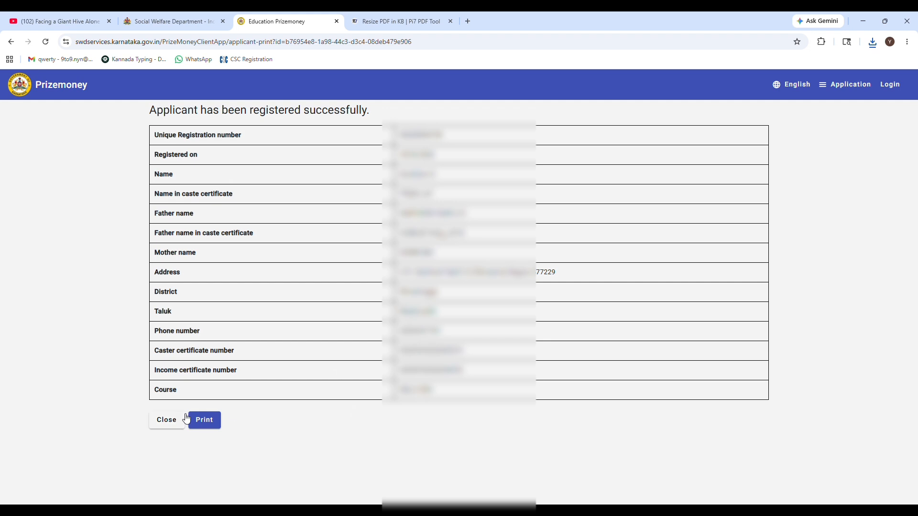
Download the acknowledgement as PrizeMoneyAcknowledgement.pdf and view it in Chrome
click(217, 425)
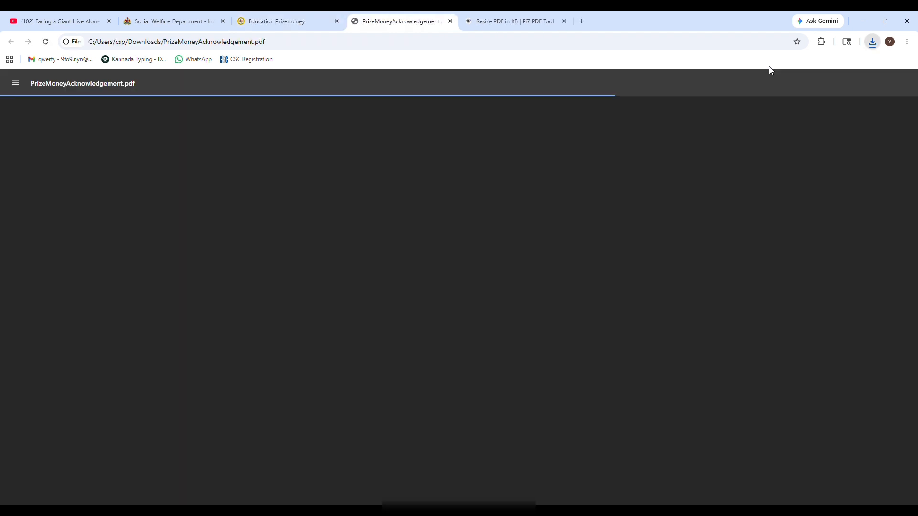
scroll(536, 244, down, 3)
scroll(536, 244, up, 3)
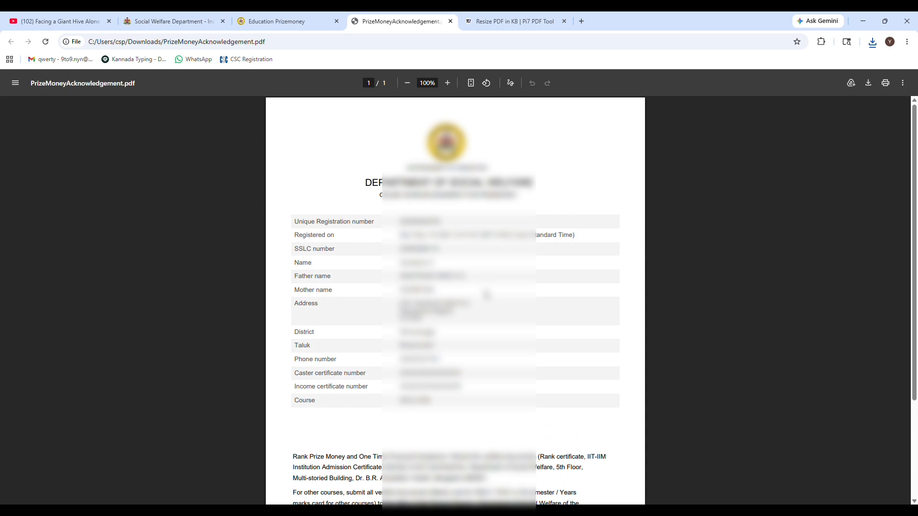
scroll(486, 294, down, 2)
scroll(483, 310, up, 2)
scroll(483, 310, down, 3)
scroll(486, 320, up, 2)
scroll(486, 320, down, 3)
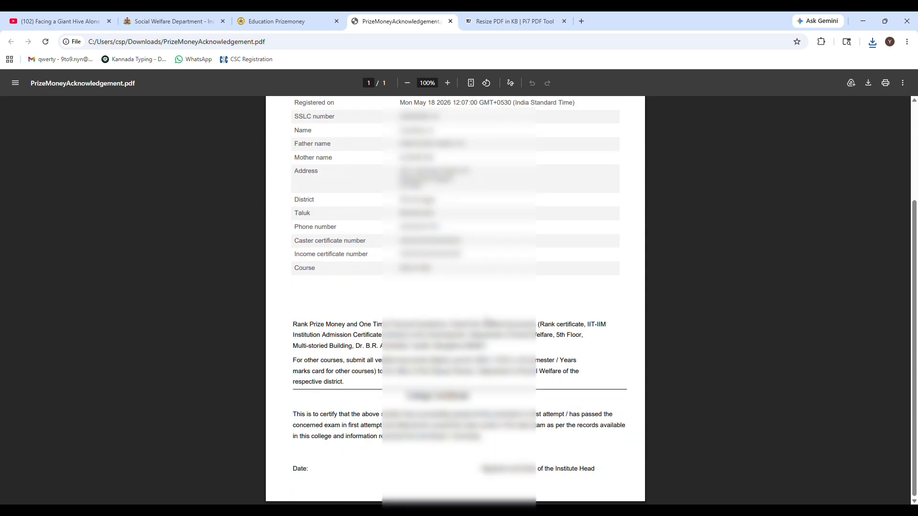